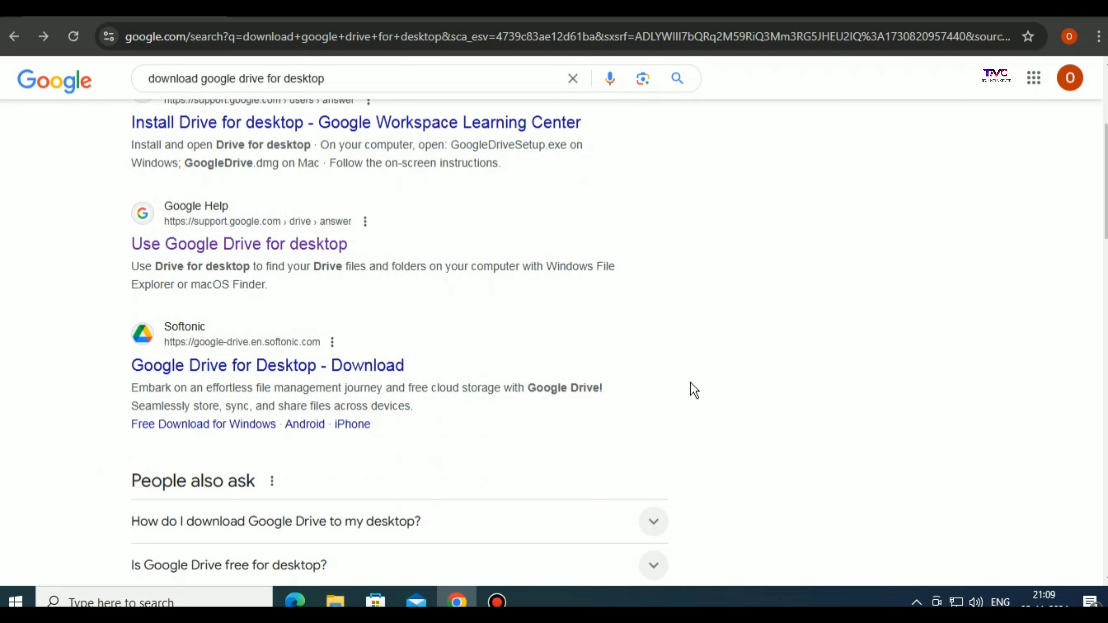
# Download GoogleDriveSetup.exe (268 MB) via the Softonic page and confirm the download completed
pyautogui.click(224, 371)
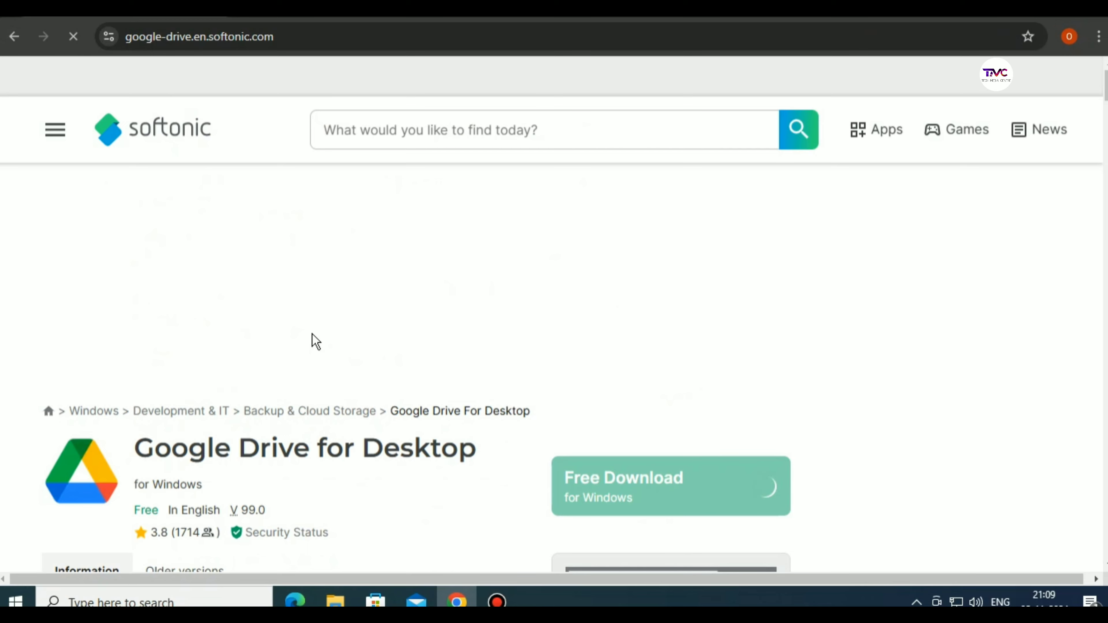
pyautogui.scroll(-6, 315, 341)
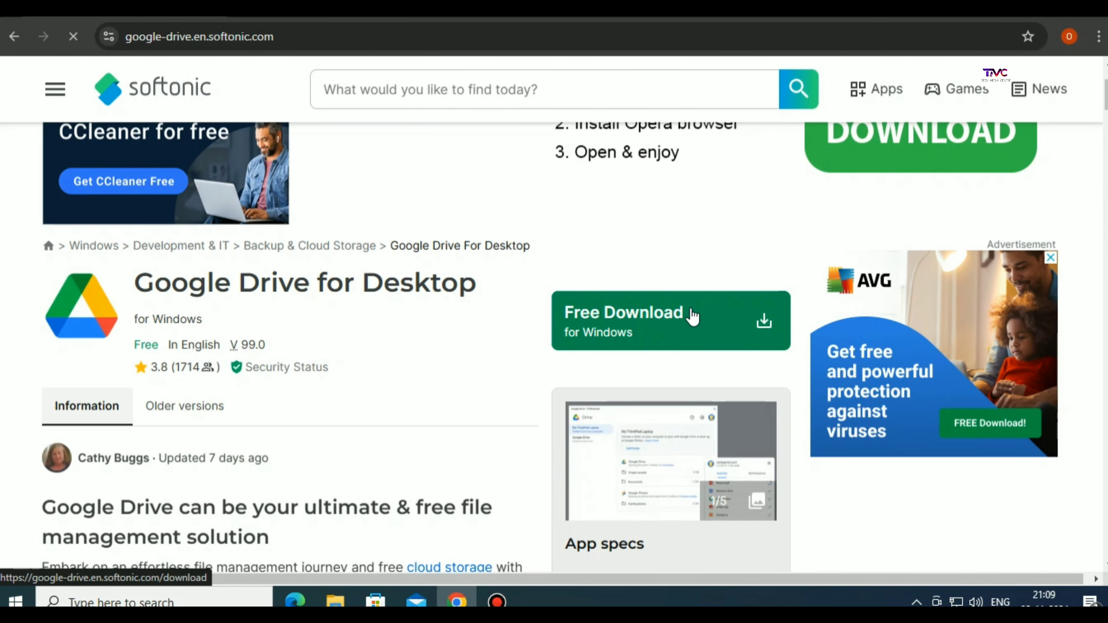
pyautogui.click(693, 317)
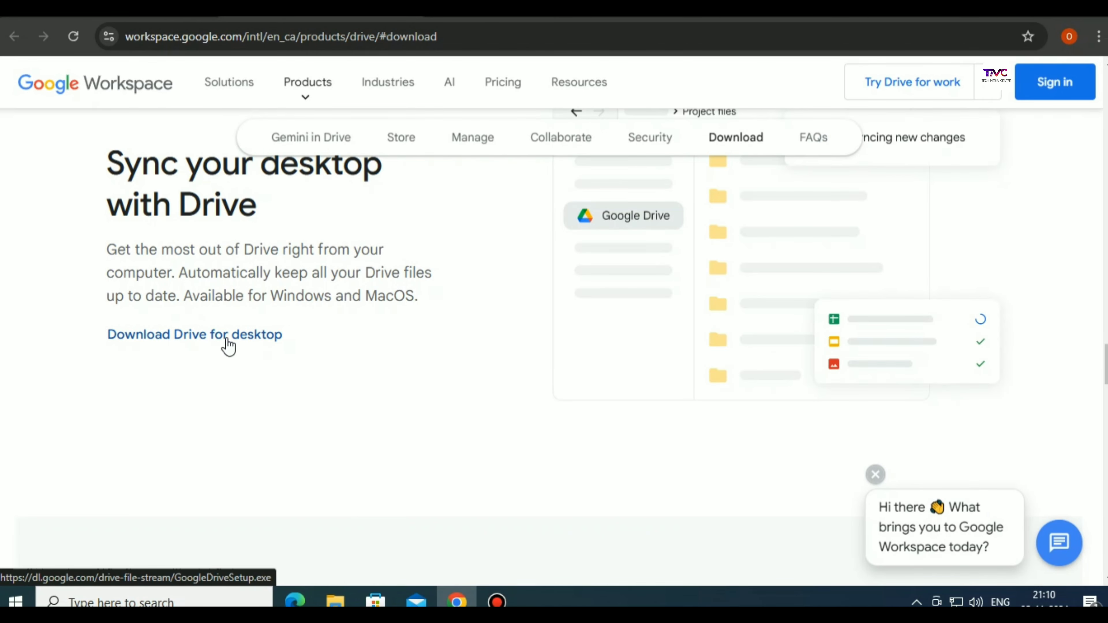
pyautogui.click(227, 341)
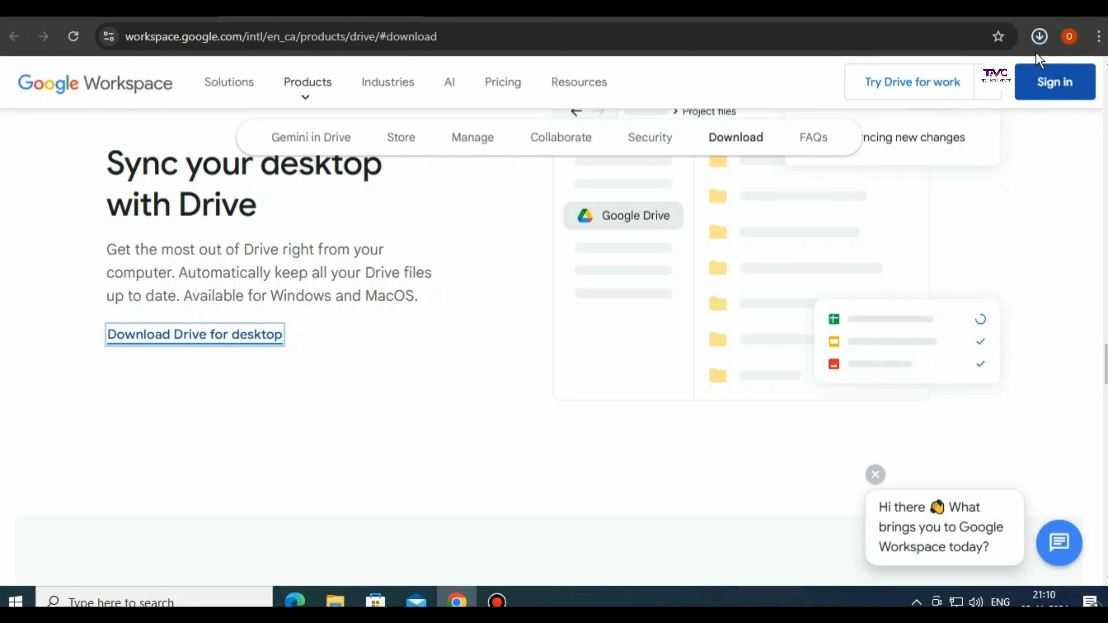
pyautogui.click(1030, 44)
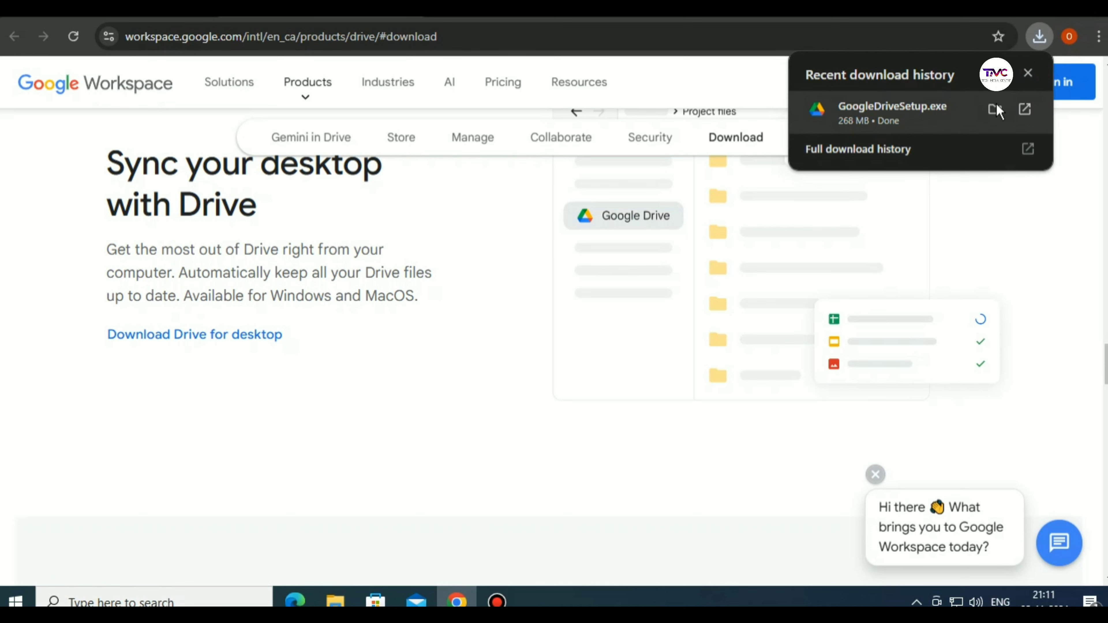
# Run GoogleDriveSetup.exe from the Downloads folder and install it, clearing windows off the desktop
pyautogui.click(991, 107)
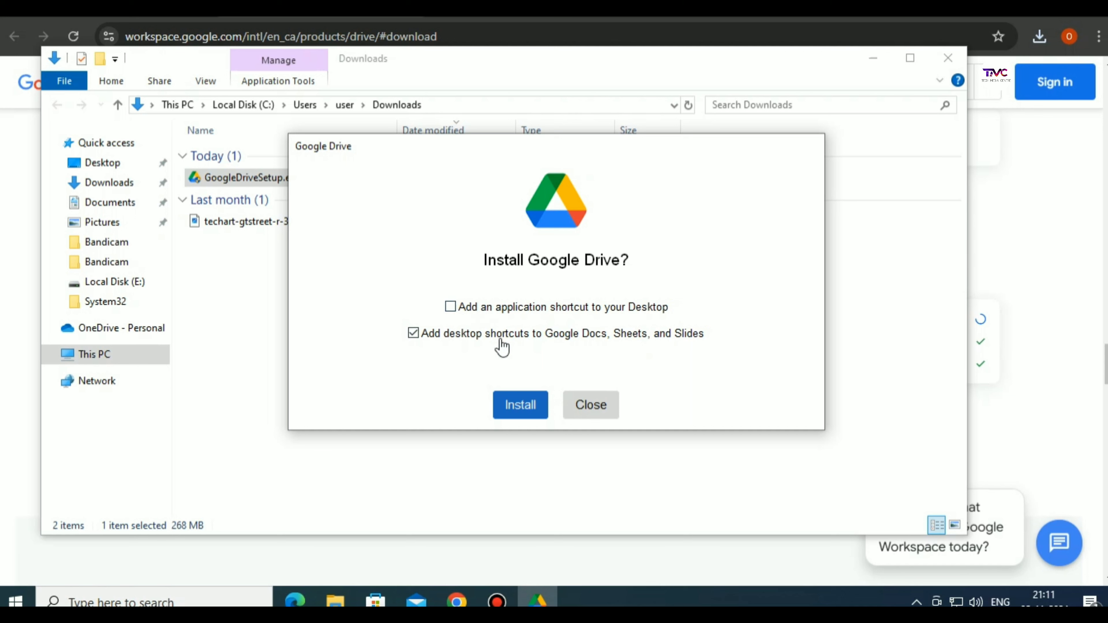
pyautogui.click(524, 407)
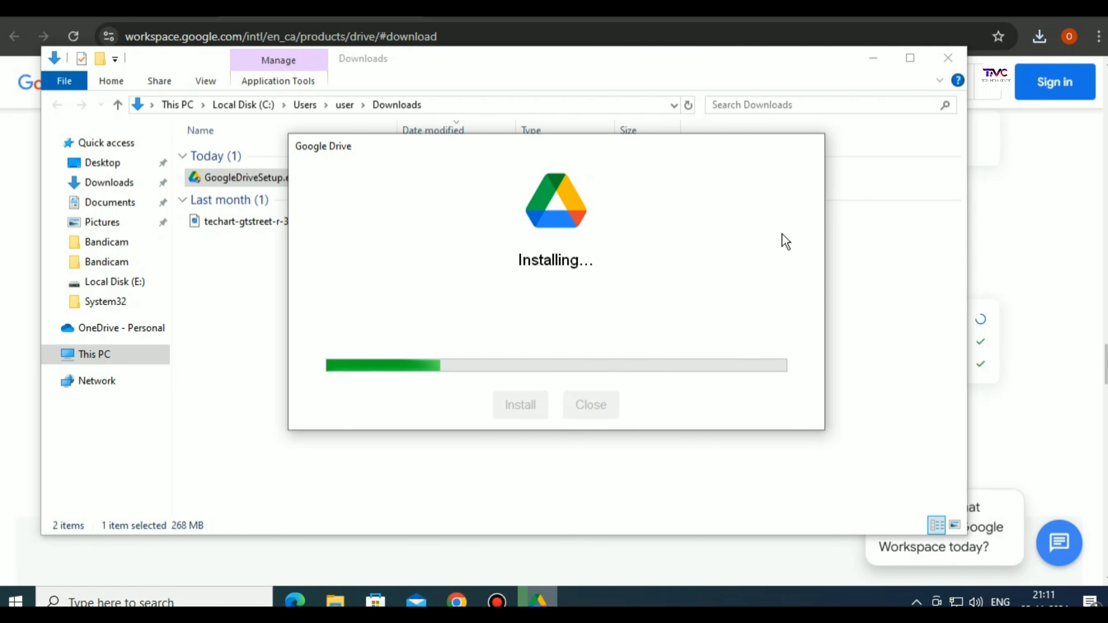
pyautogui.click(877, 64)
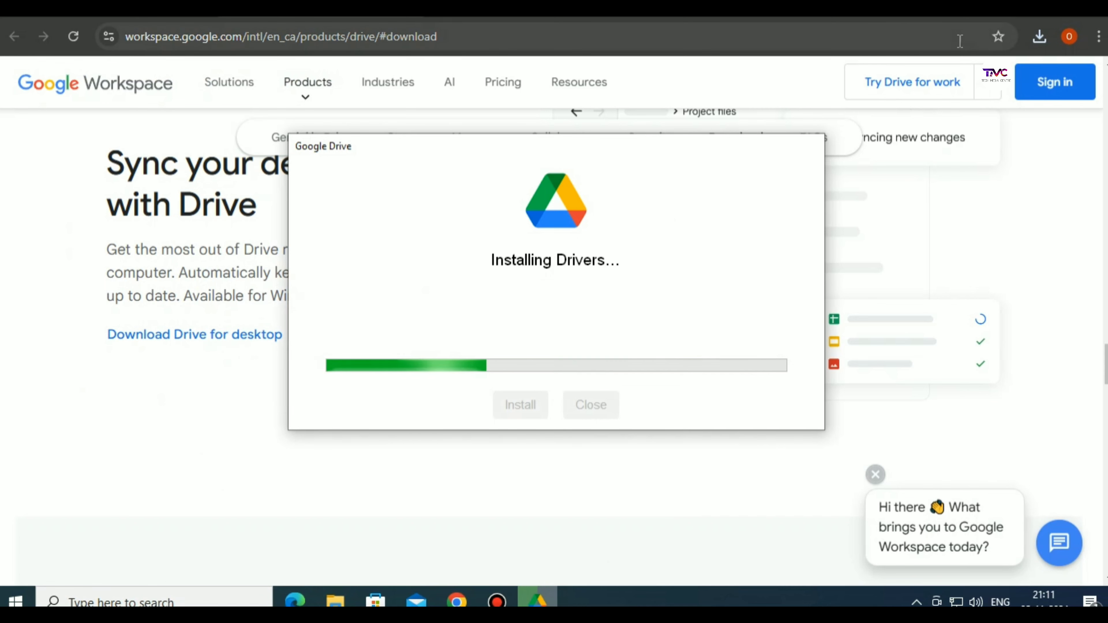
pyautogui.click(457, 602)
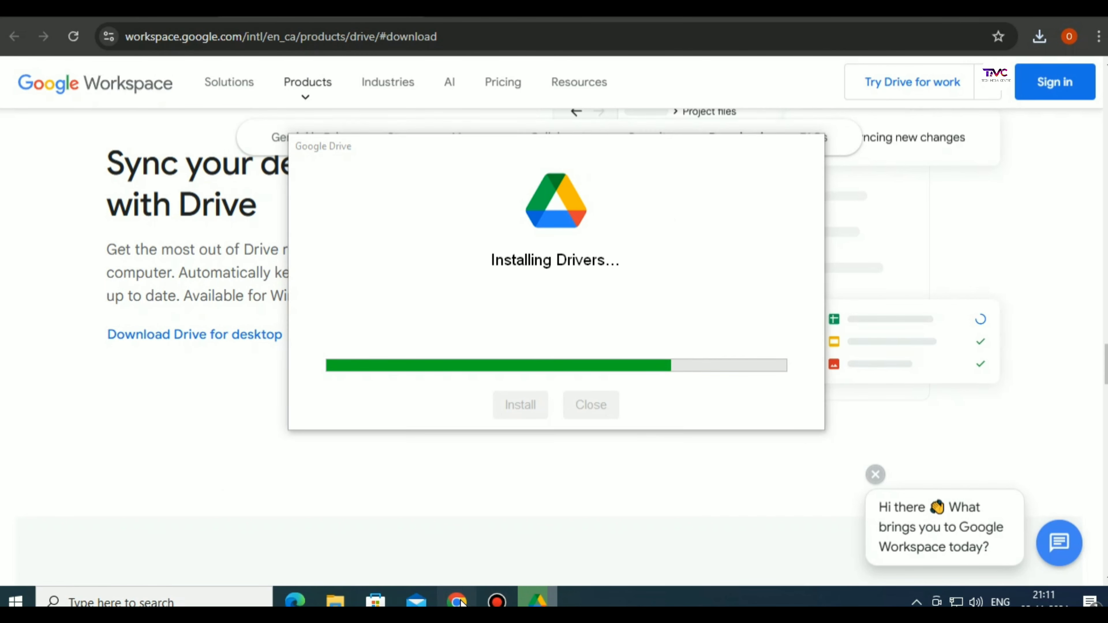
pyautogui.click(459, 603)
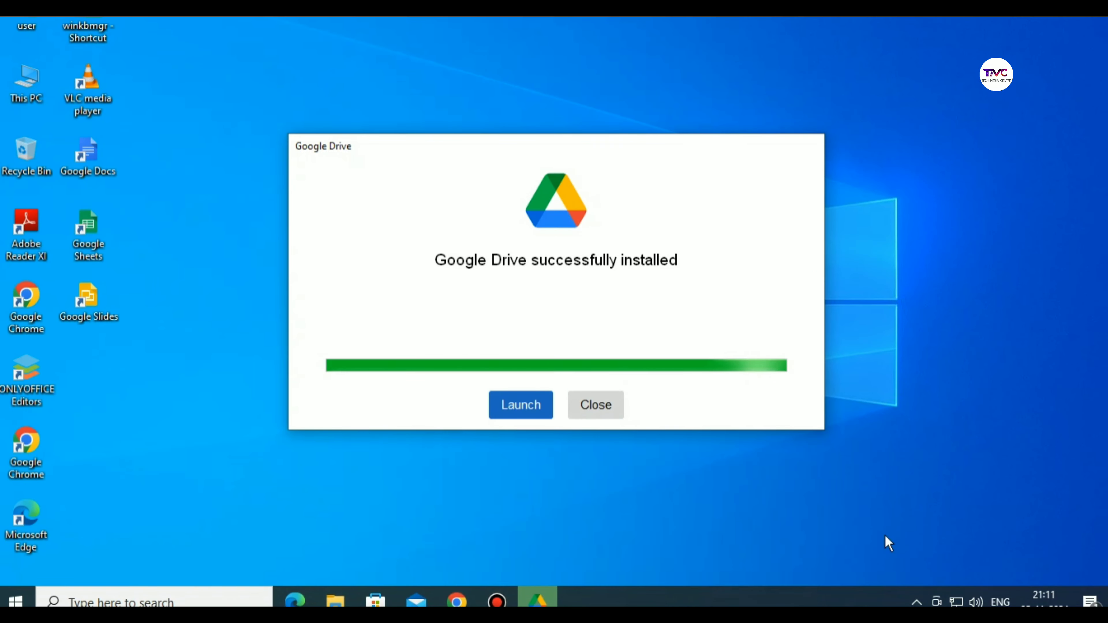
# Launch Google Drive, choose Get started on the Welcome screen, and begin Google sign-in
pyautogui.click(523, 410)
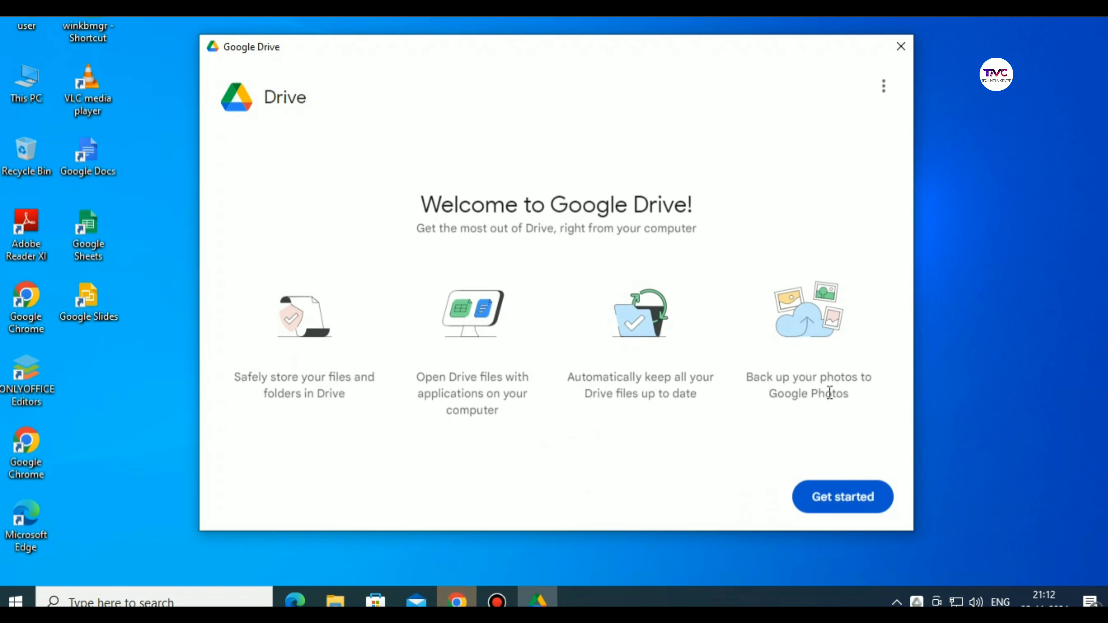
pyautogui.click(827, 501)
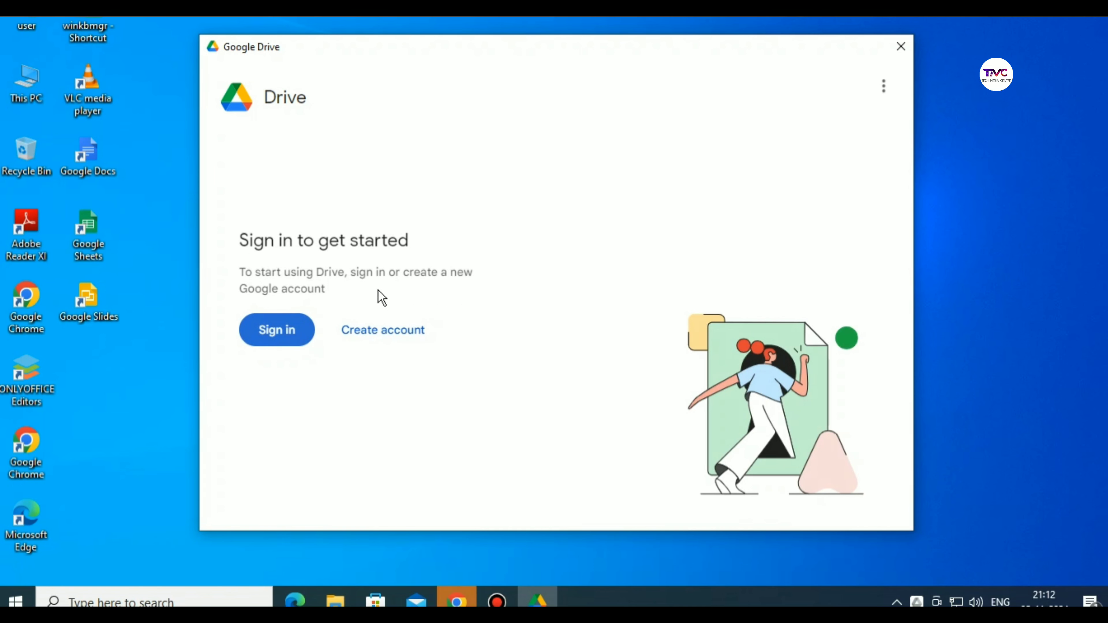
pyautogui.click(288, 340)
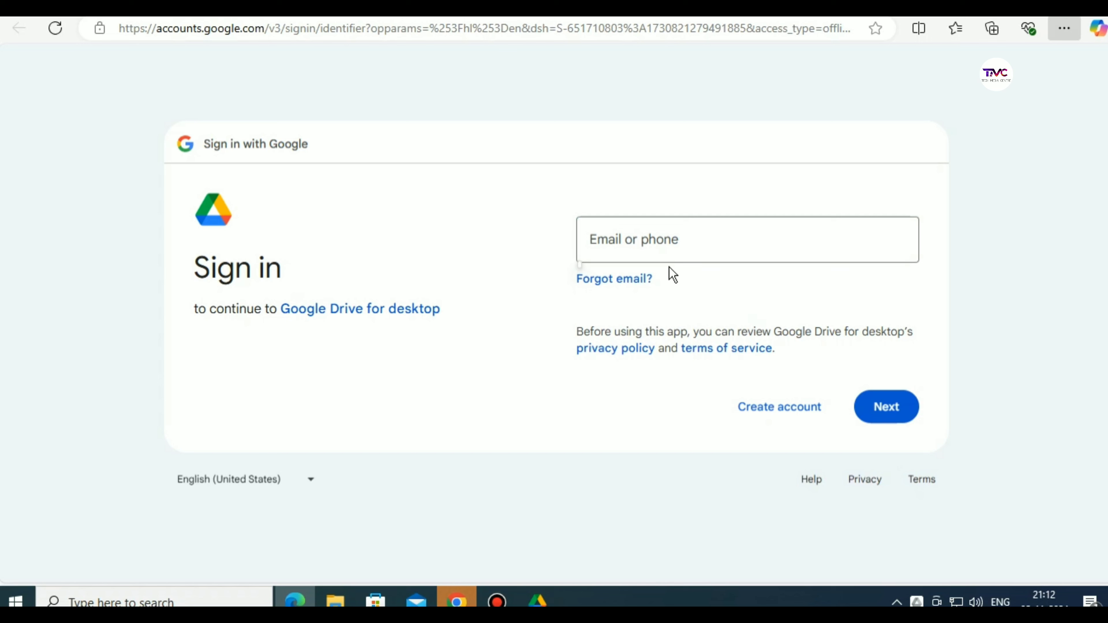
# Enter the account email on the Google sign-in page and continue
pyautogui.click(638, 248)
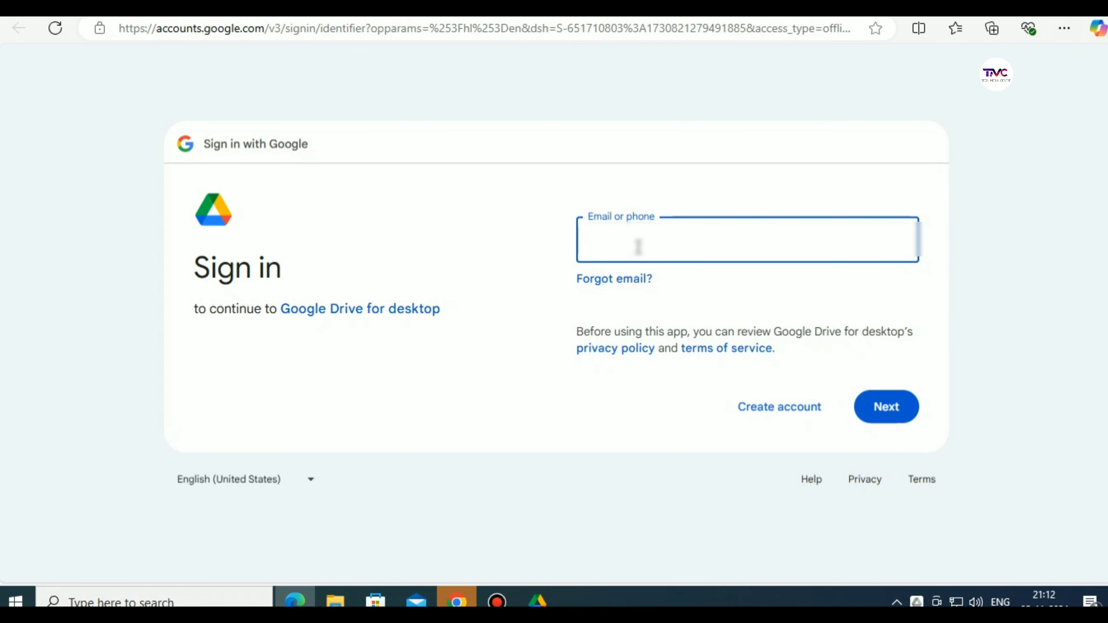
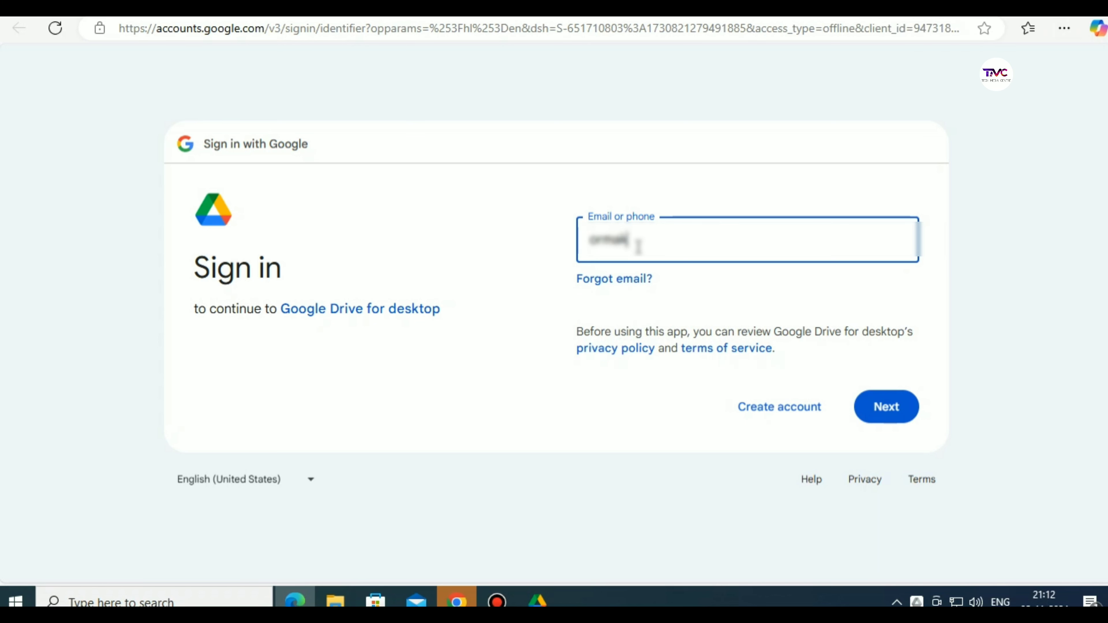
pyautogui.click(898, 418)
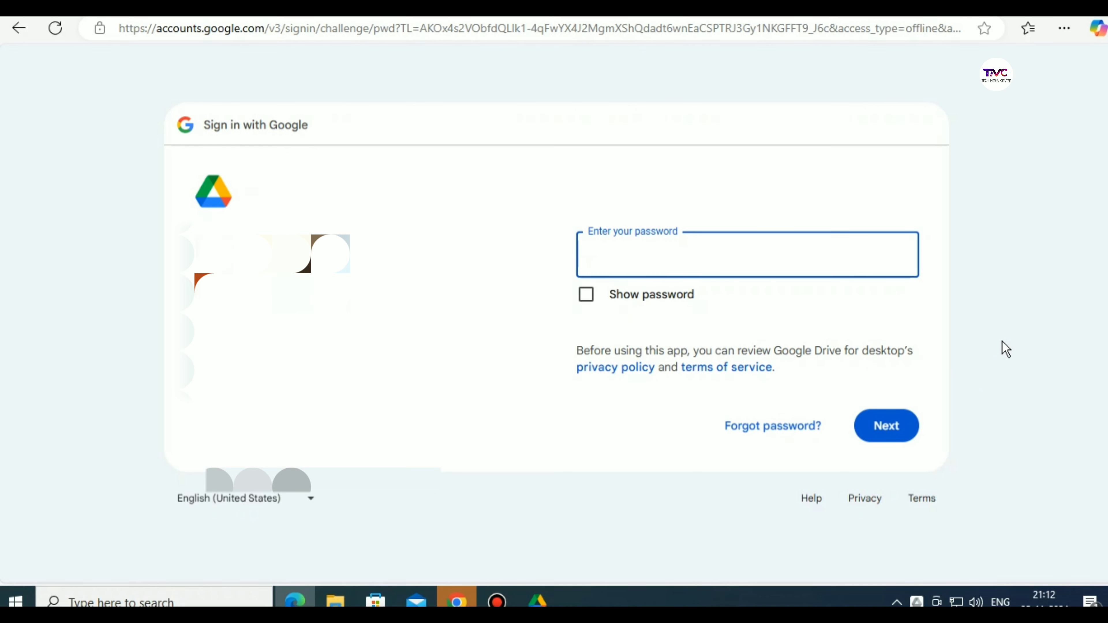
# Enter the account password and approve signing in to Google Drive for desktop
pyautogui.write('*')
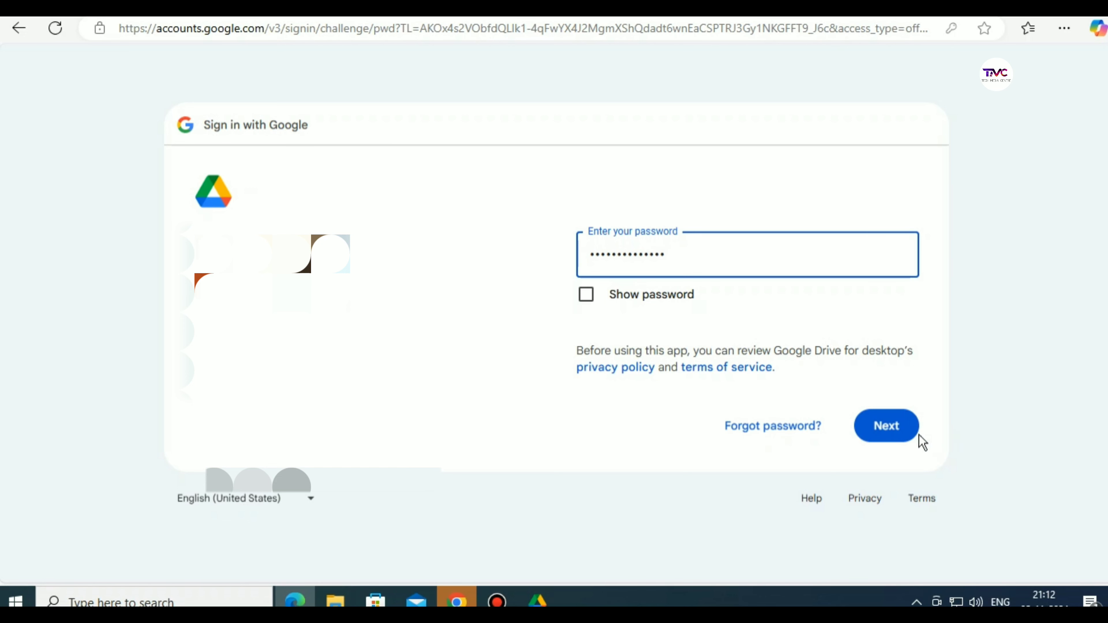
pyautogui.click(882, 430)
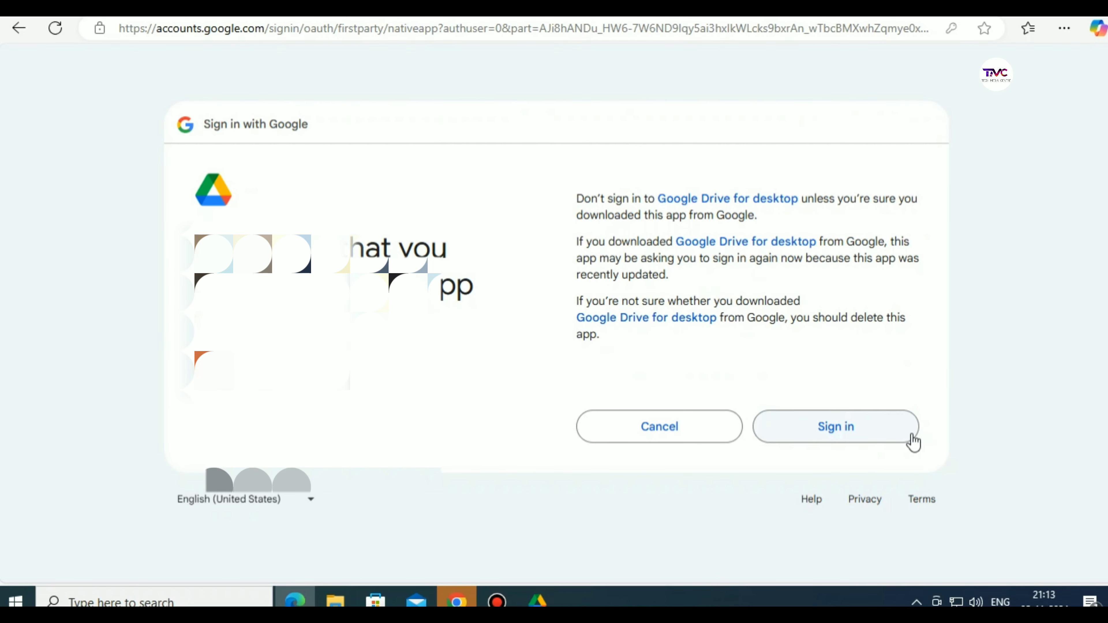
pyautogui.click(829, 427)
pyautogui.click(838, 430)
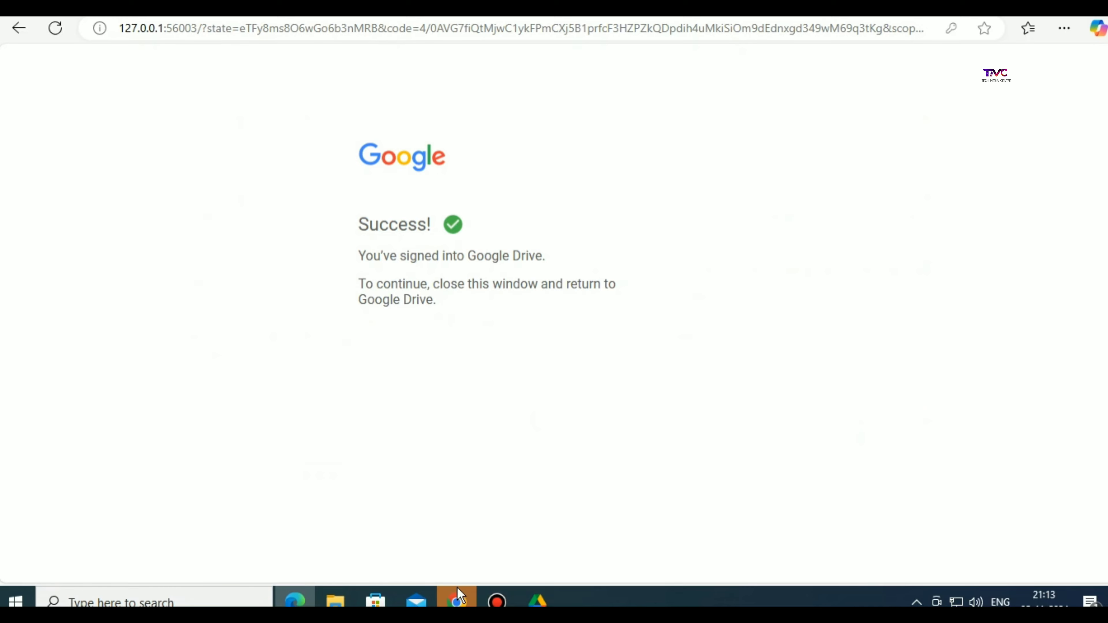
# Close and quit the pending Google Drive sign-in window
pyautogui.click(456, 601)
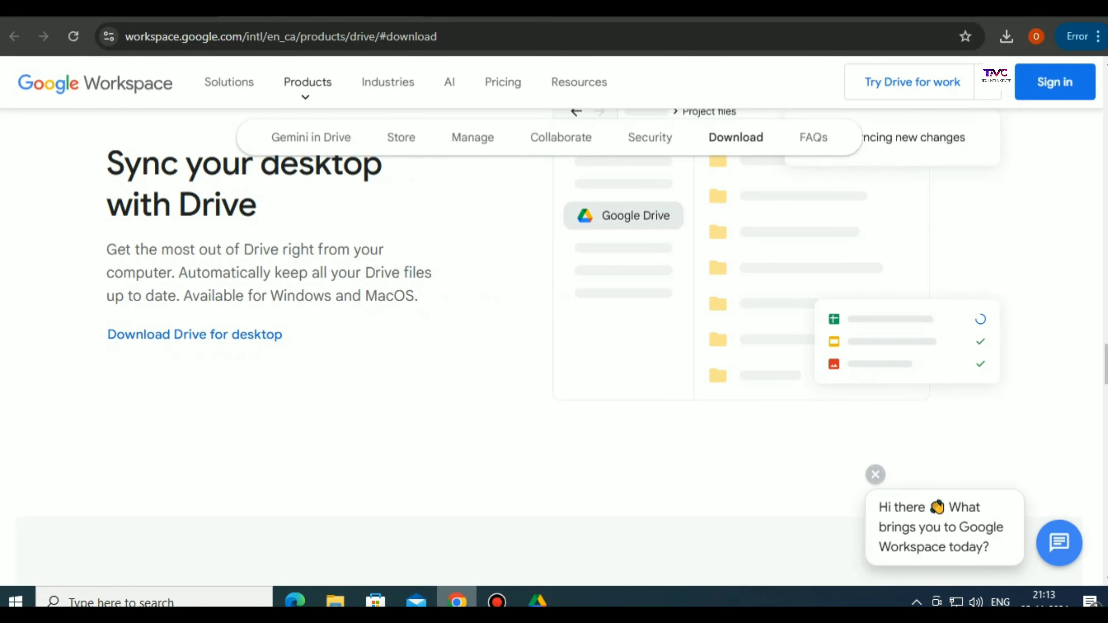
pyautogui.click(457, 601)
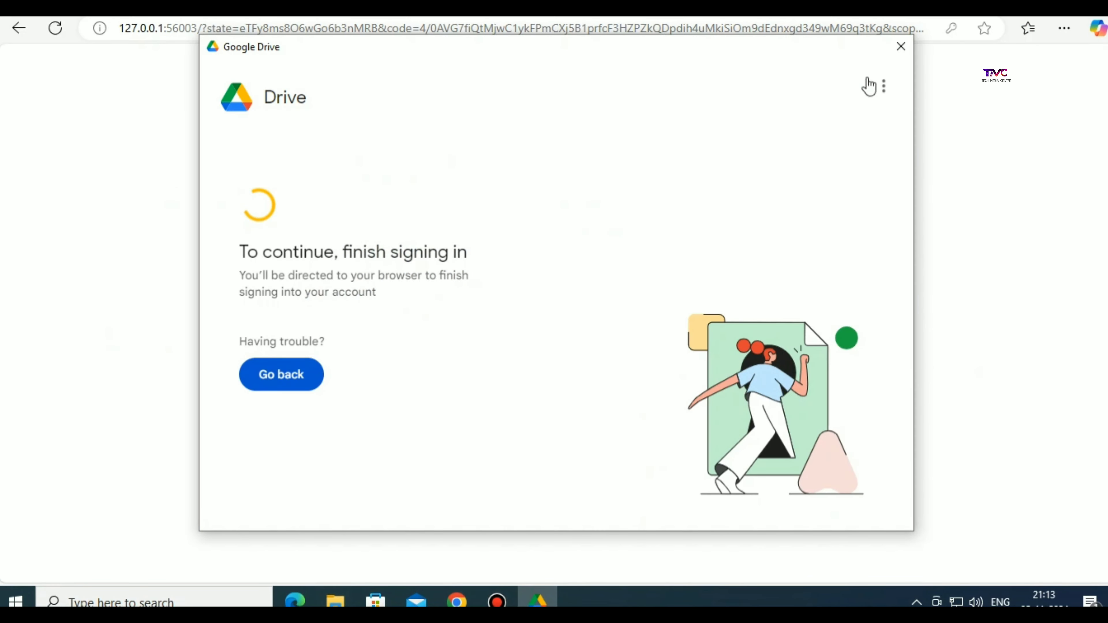
pyautogui.click(908, 54)
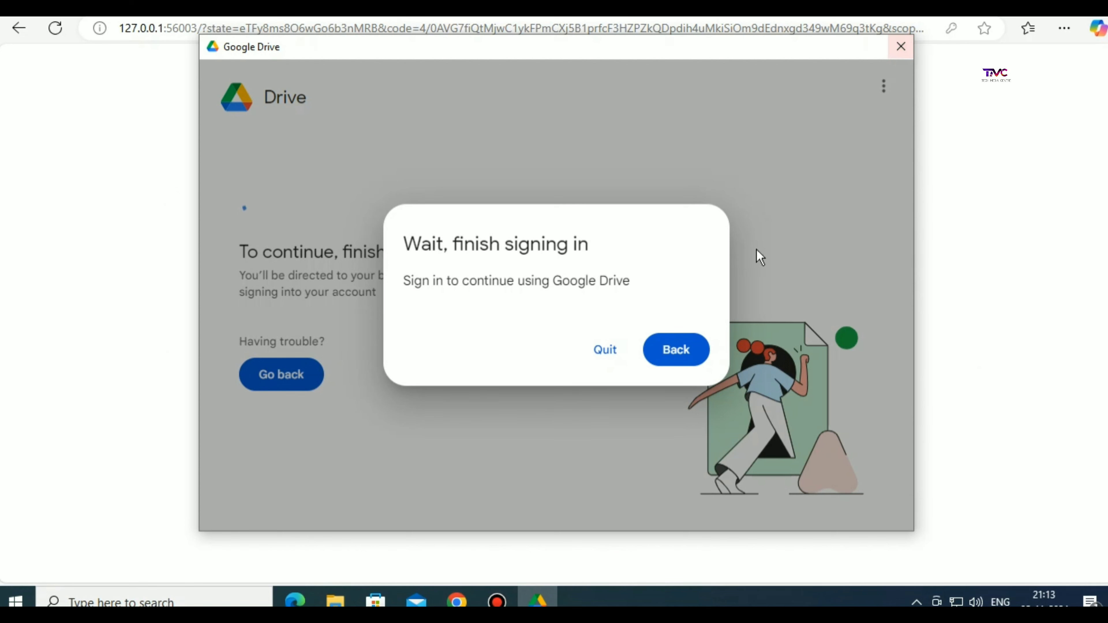
pyautogui.click(606, 363)
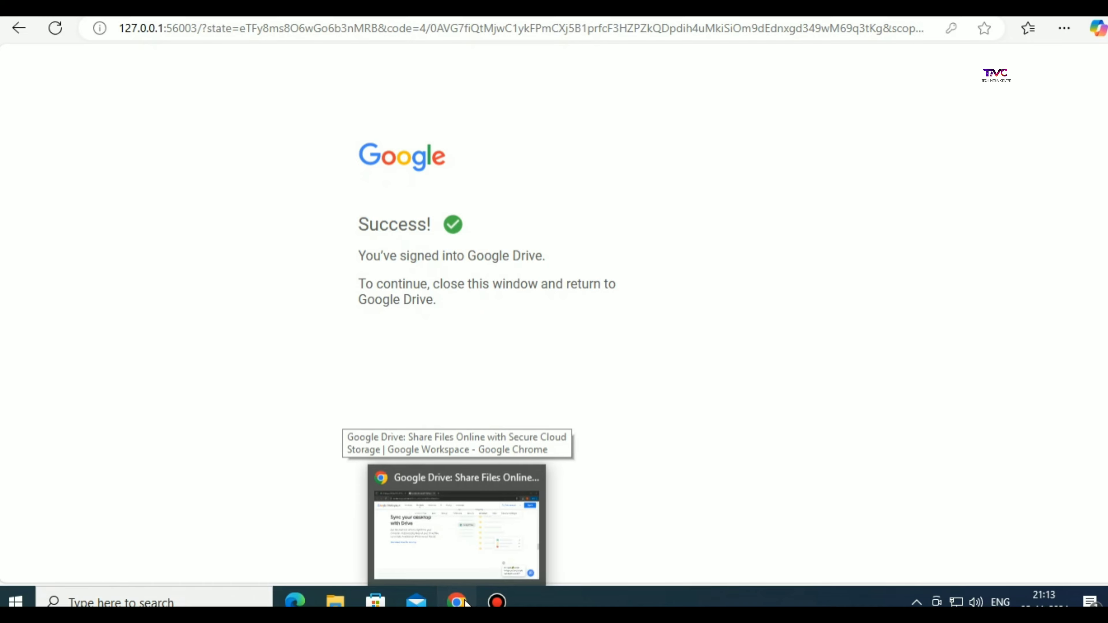
# Minimize the Edge windows, quit the Drive onboarding tour, and dismiss the activity panel
pyautogui.click(453, 507)
pyautogui.click(466, 603)
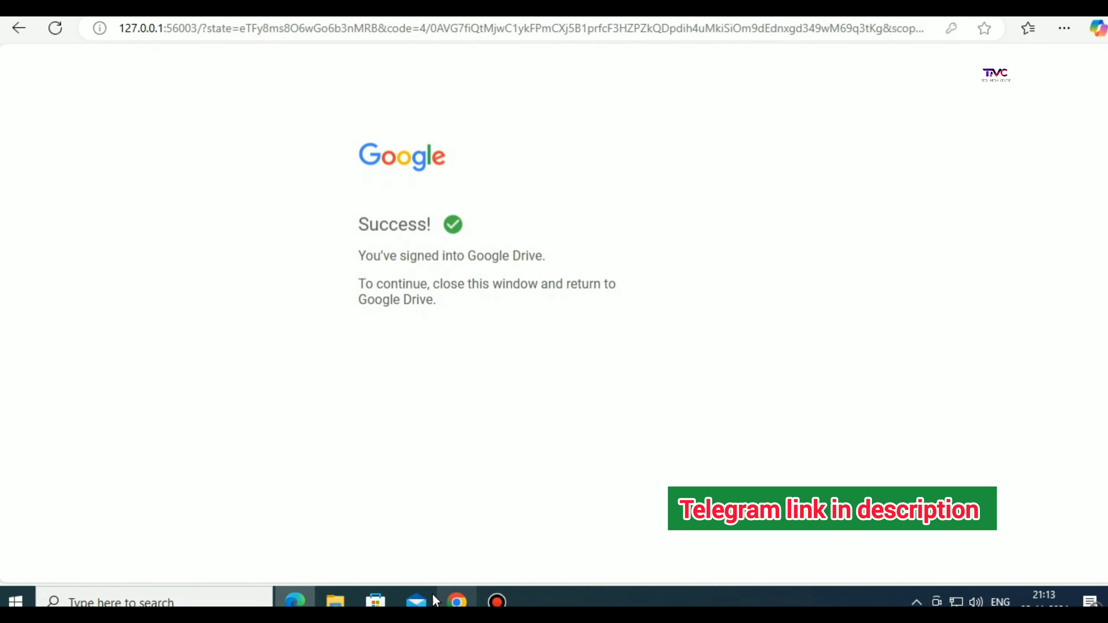
pyautogui.click(305, 603)
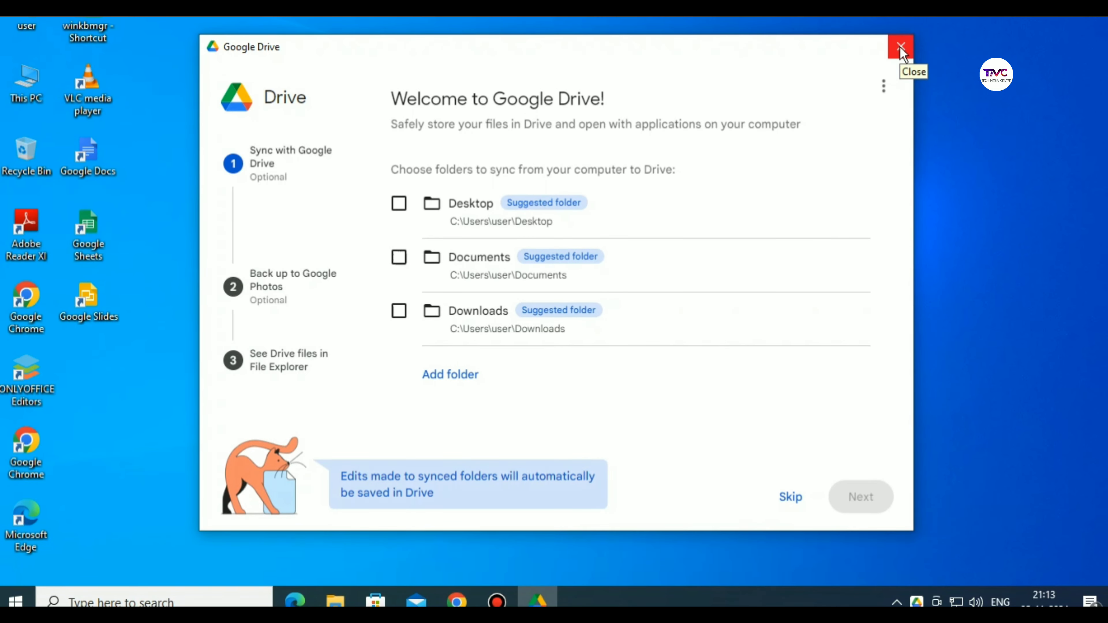
pyautogui.click(898, 52)
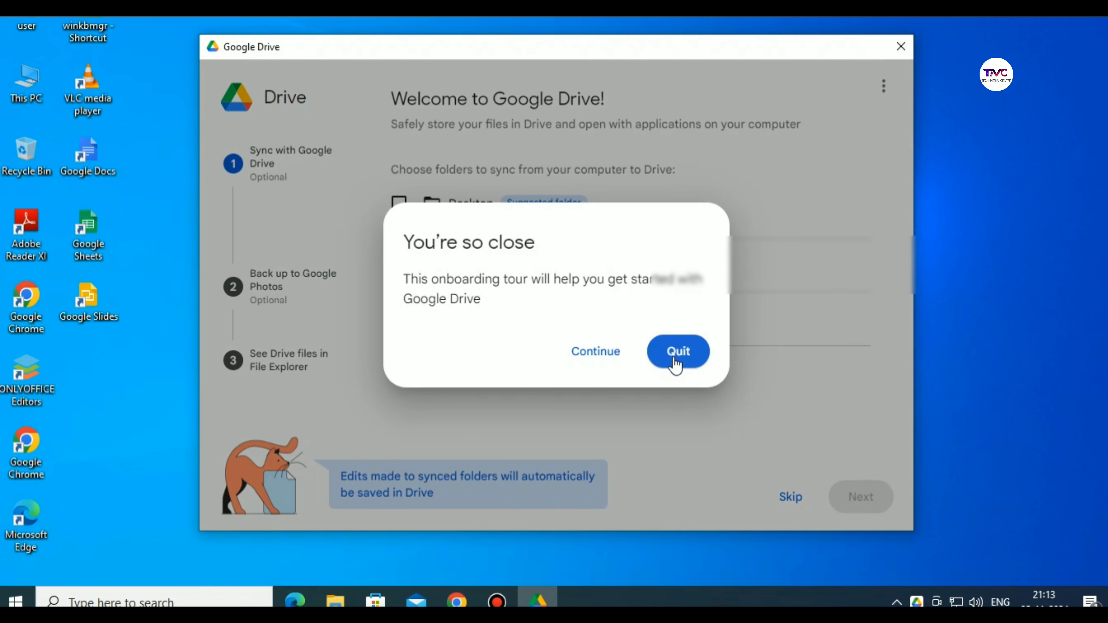
pyautogui.click(678, 358)
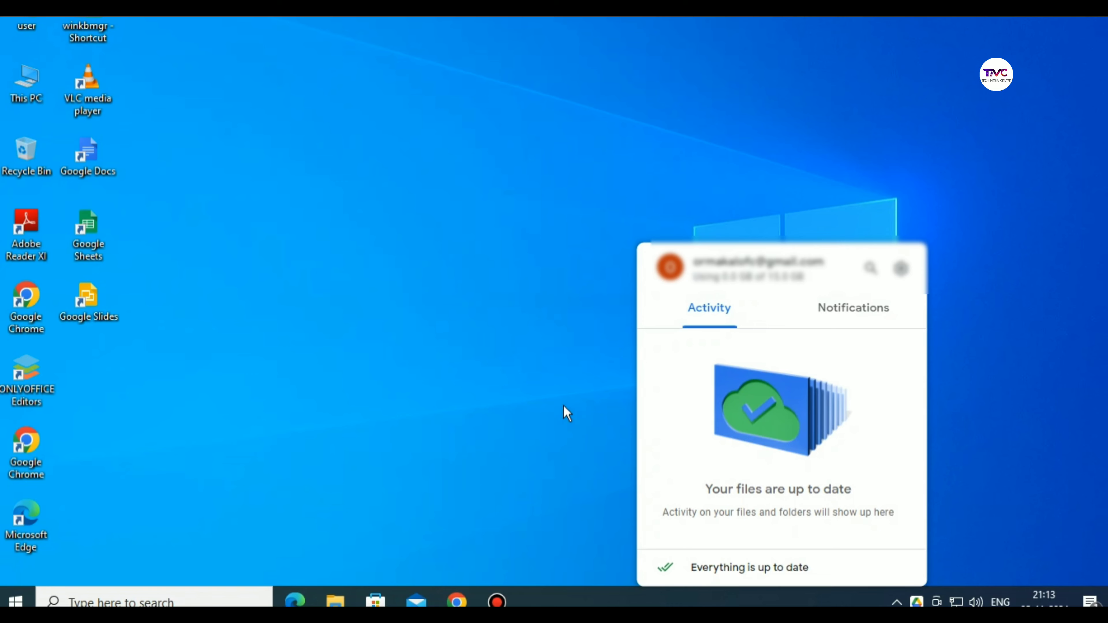
pyautogui.click(473, 434)
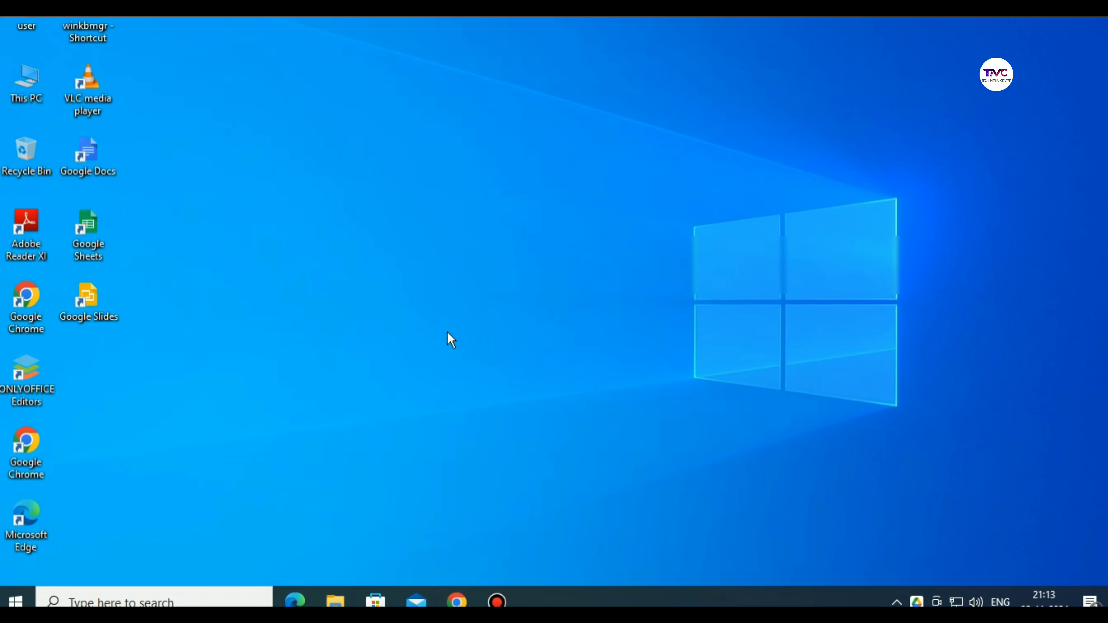
pyautogui.doubleClick(29, 85)
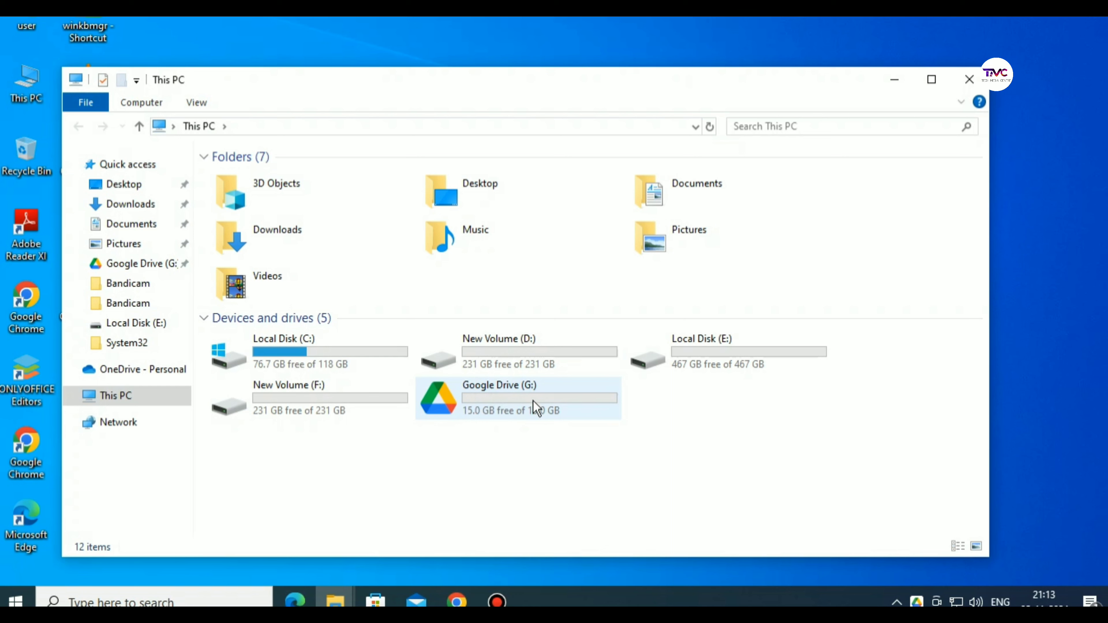
pyautogui.doubleClick(497, 406)
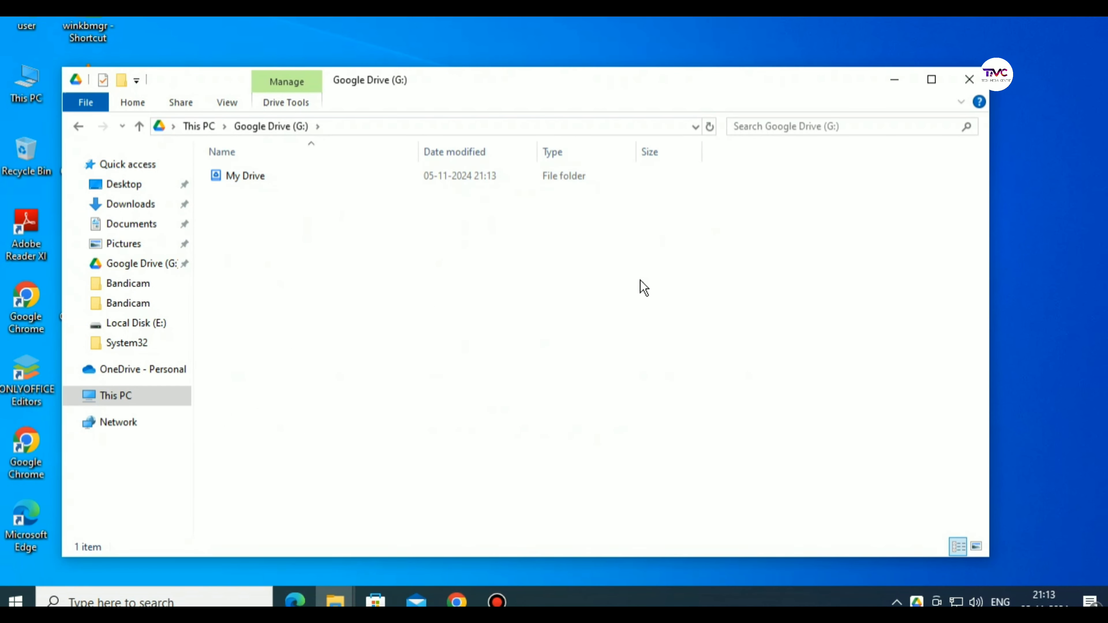
pyautogui.click(78, 126)
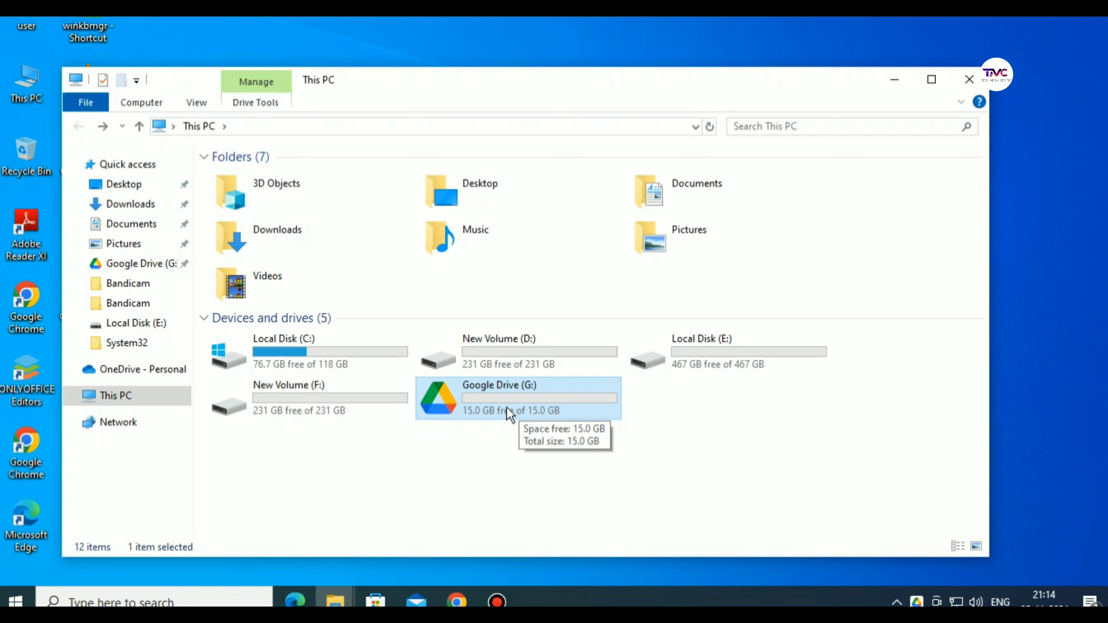
pyautogui.click(677, 469)
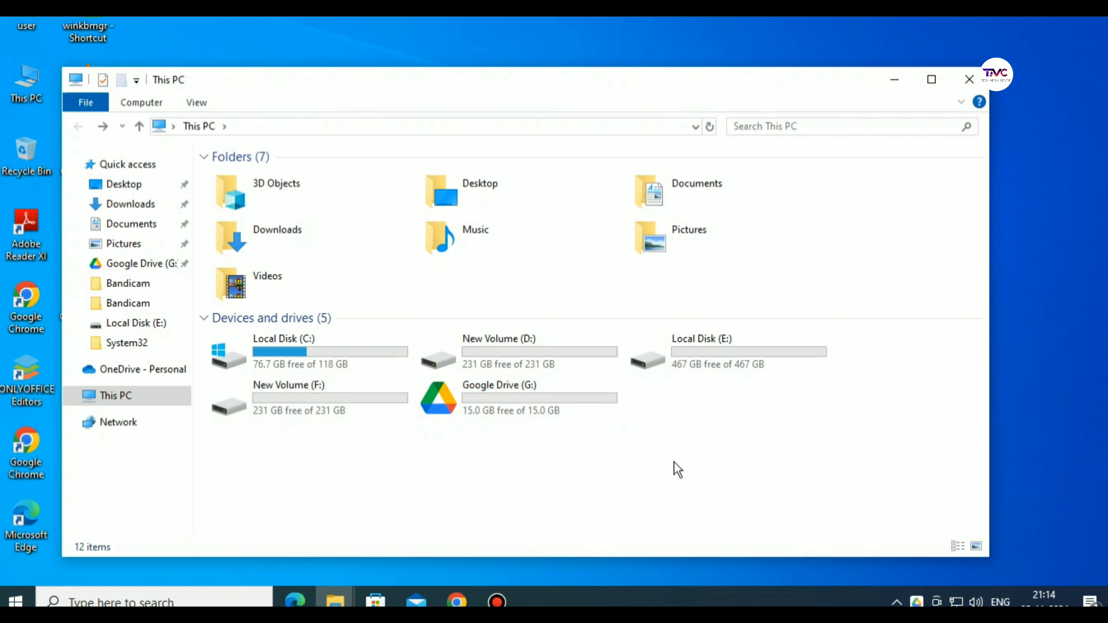
pyautogui.click(969, 80)
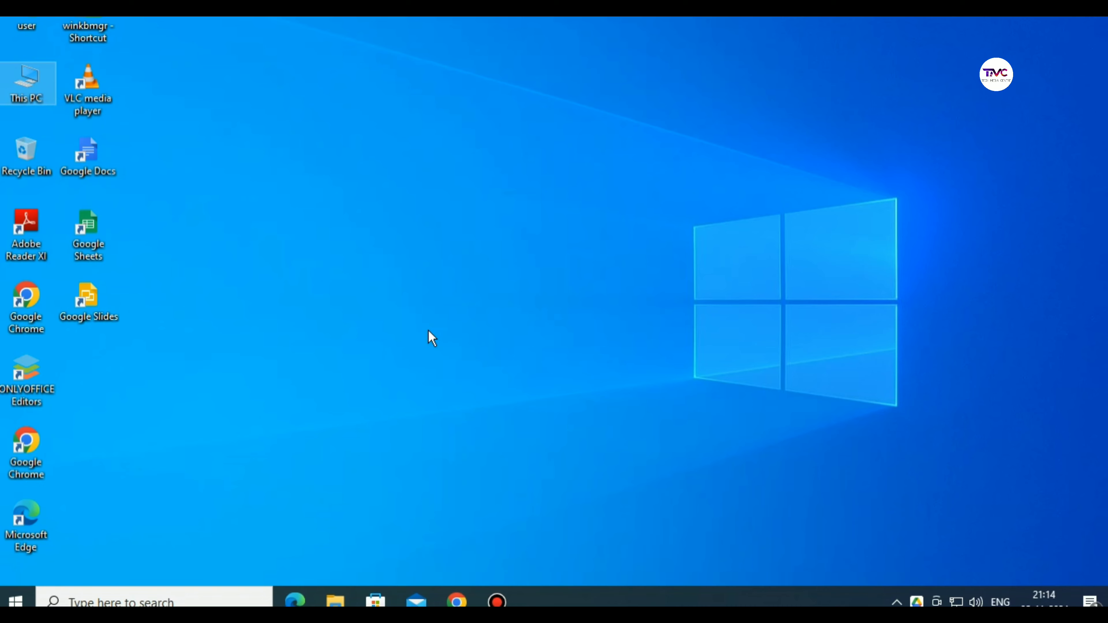